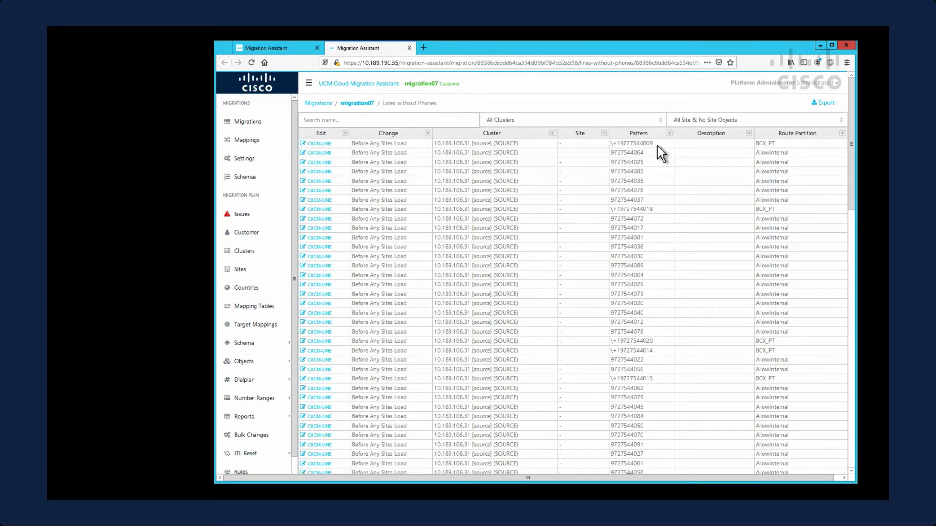
# Open the first BCX_PT line in the list, and find directory numbers ending with 009 in Cisco Unified CM Administration
pyautogui.click(321, 145)
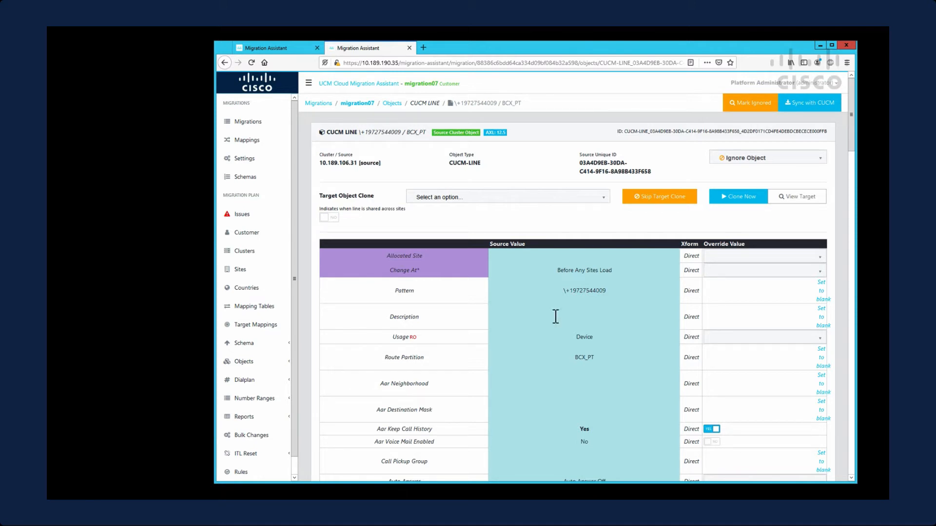
pyautogui.hotkey('alt', 'Tab')
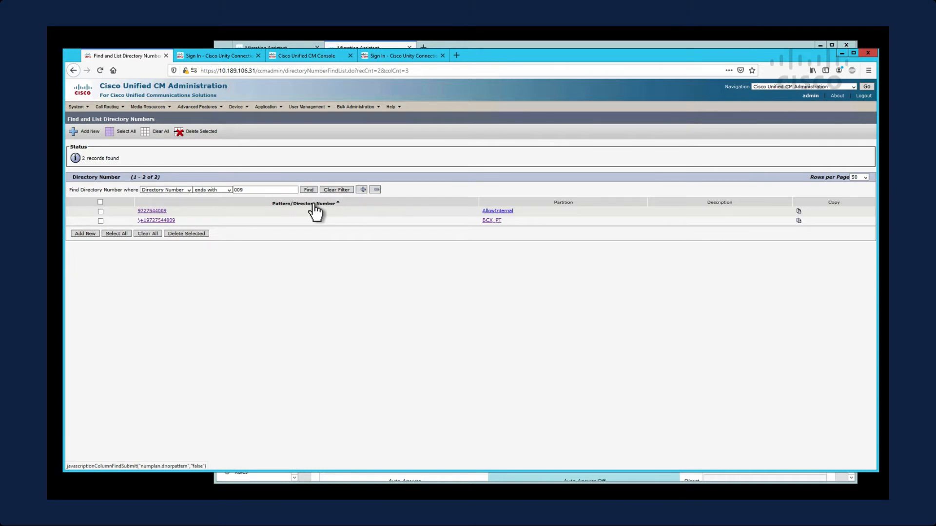
pyautogui.click(309, 190)
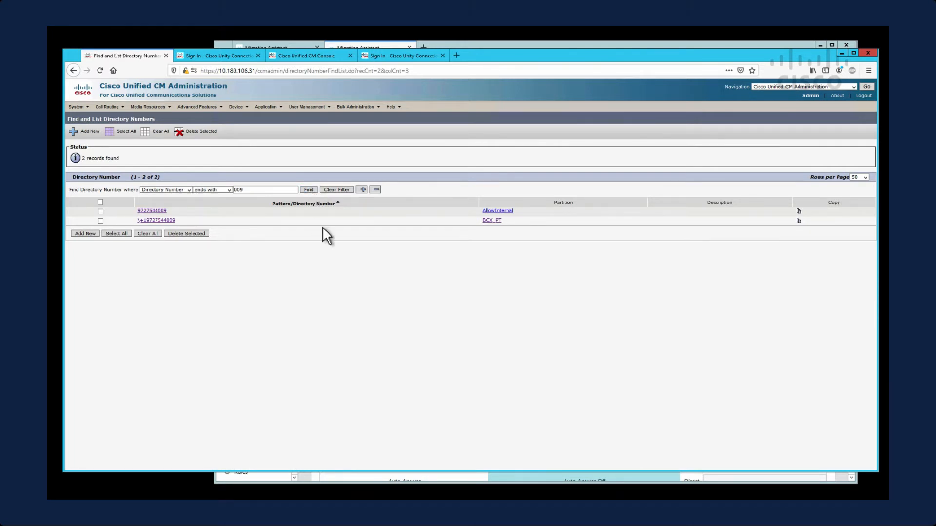
# Set the description of the directory number in partition BCX_PT to "abc is the start" and save it
pyautogui.click(165, 220)
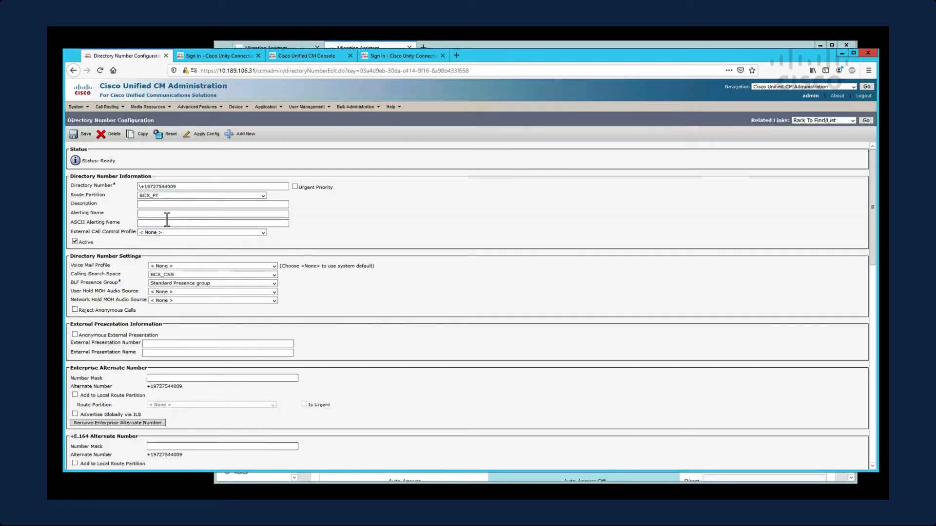
pyautogui.click(164, 205)
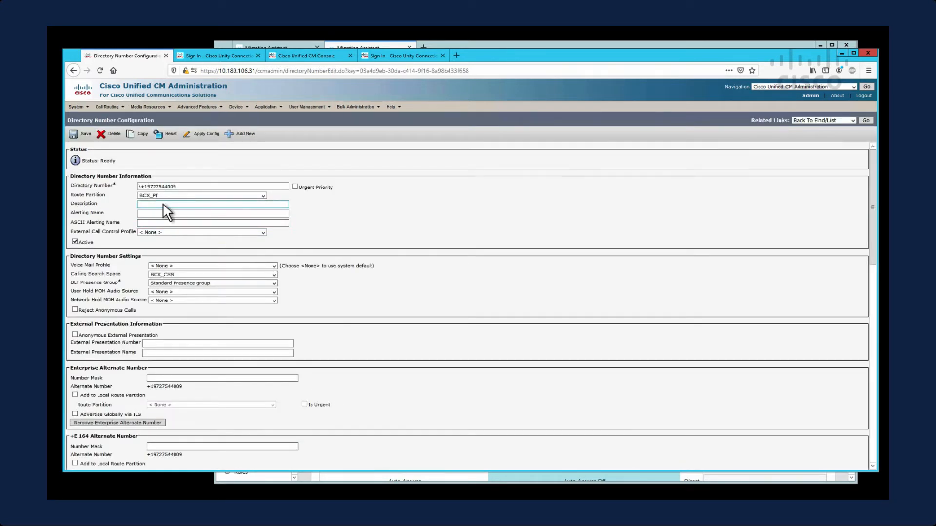
pyautogui.click(866, 121)
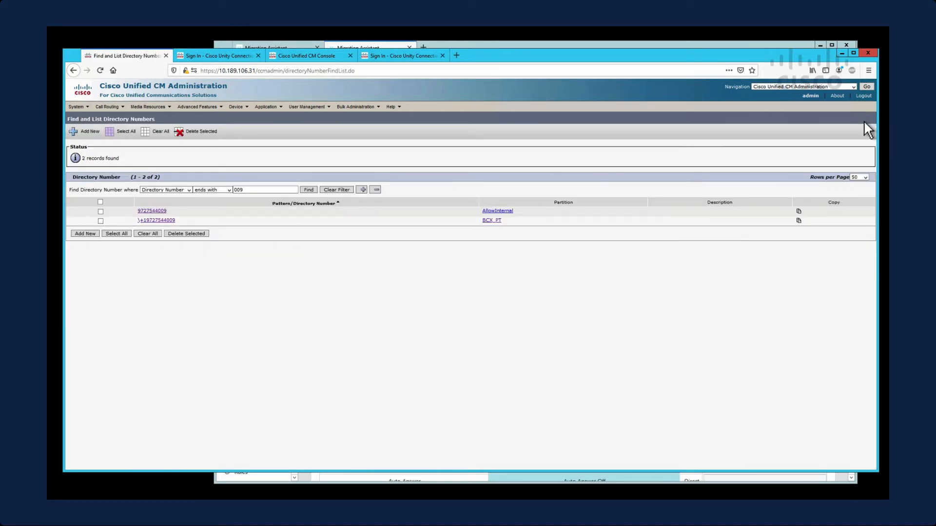
pyautogui.click(164, 220)
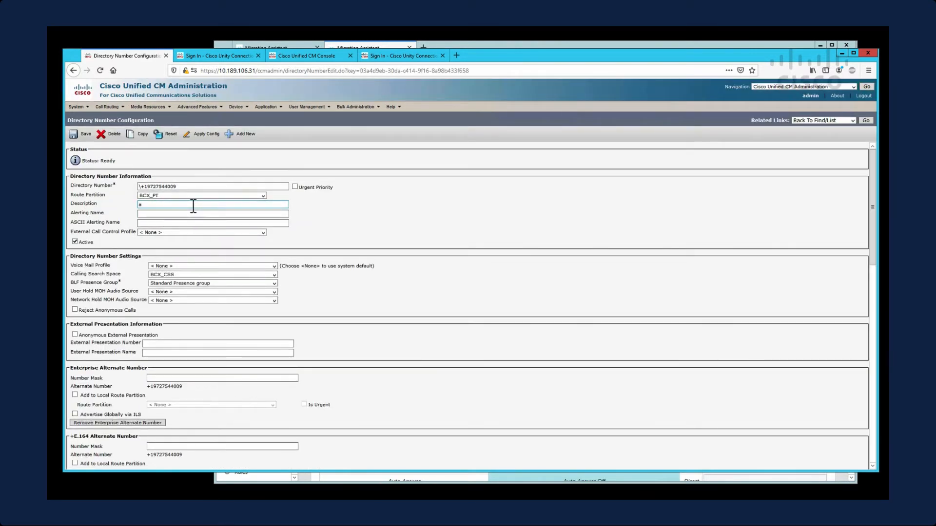
pyautogui.click(192, 206)
pyautogui.write('abc is the start')
pyautogui.click(81, 135)
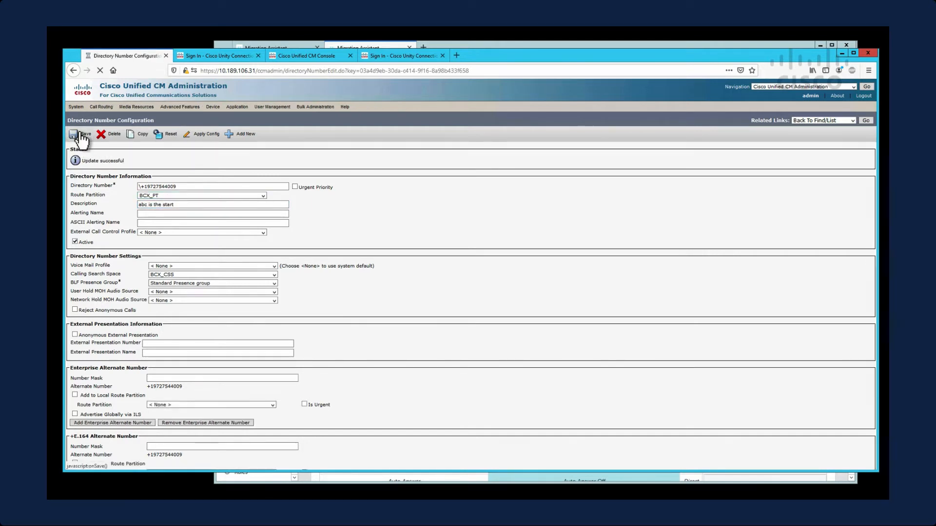
# In Migration Assistant, sync the line with CUCM and save "xyz is the end" as its Description override value
pyautogui.click(507, 46)
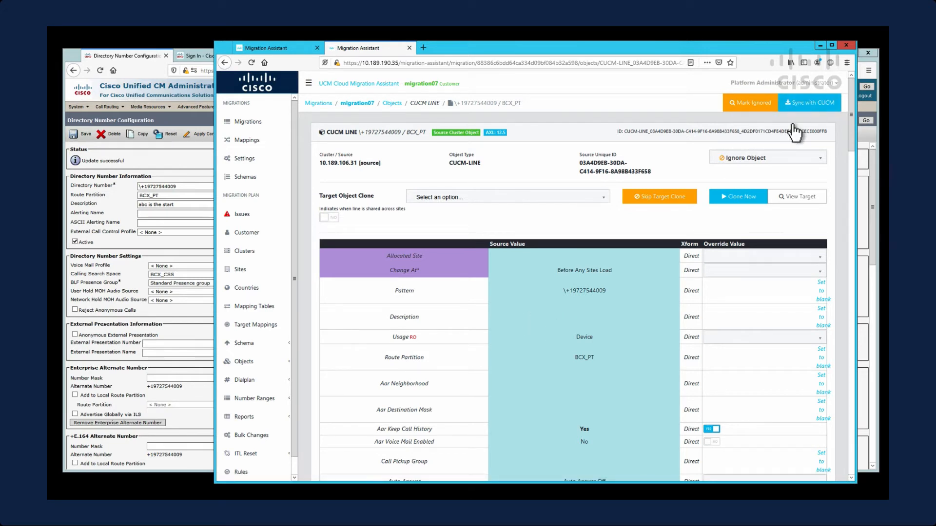
pyautogui.click(813, 104)
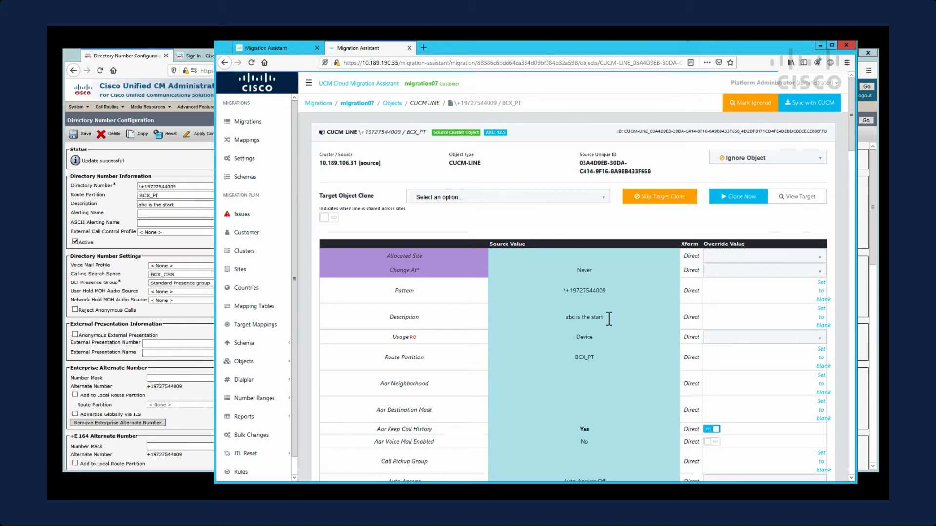
pyautogui.click(713, 310)
pyautogui.write('xyz is the end')
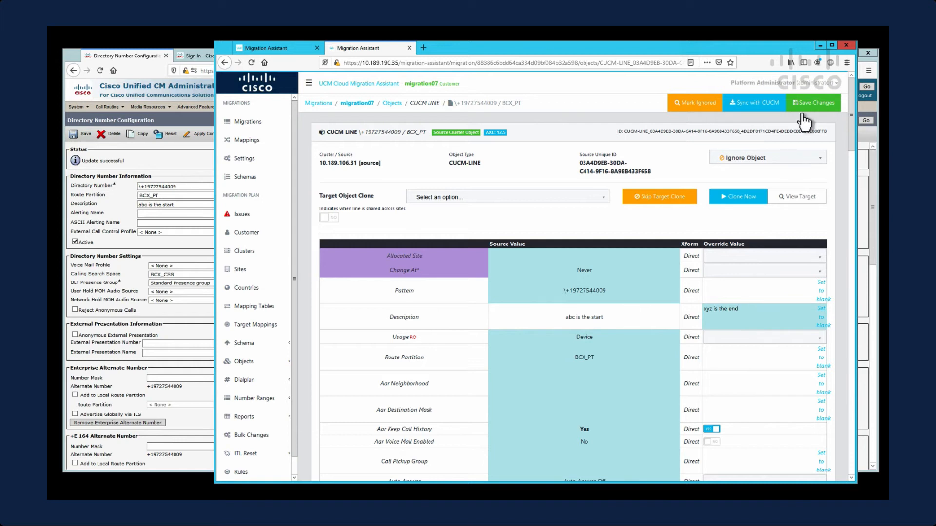
pyautogui.click(820, 104)
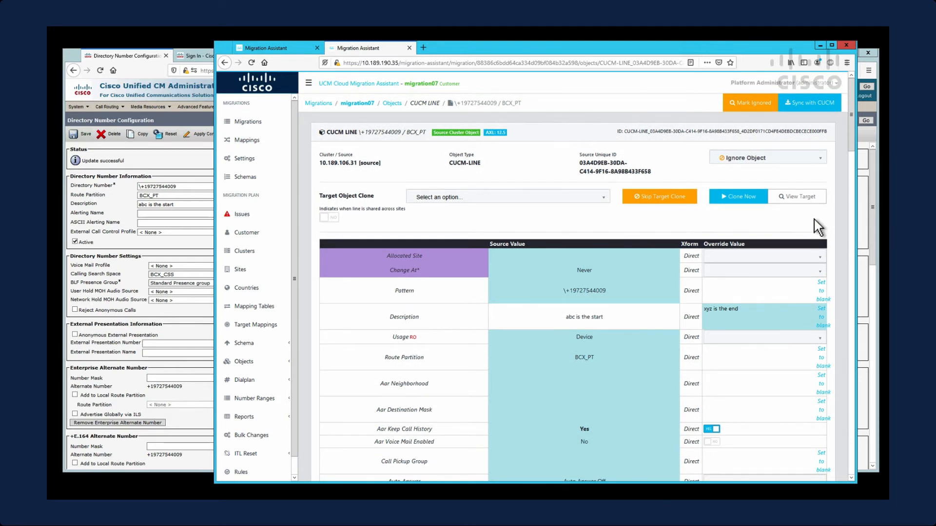
# Set the line's action to Update Object and preview the final values of the update, checking the Description row
pyautogui.click(748, 159)
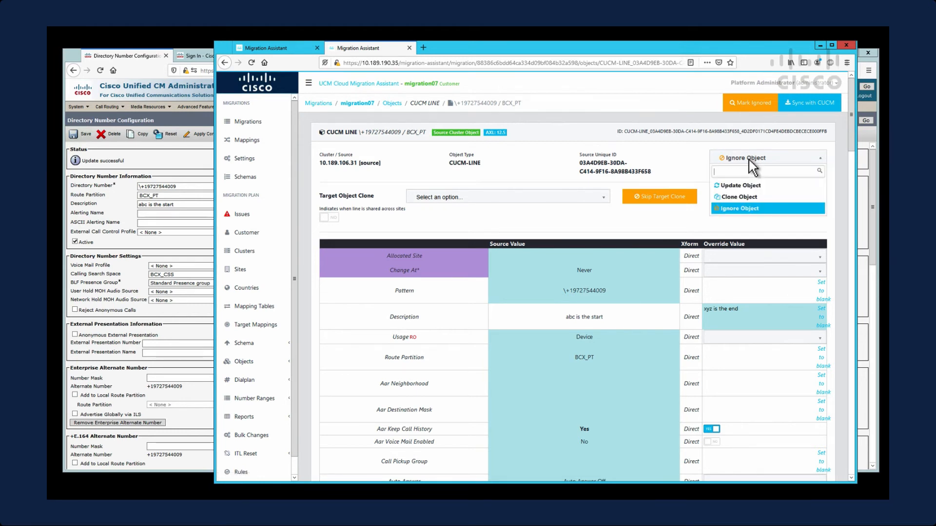
pyautogui.click(740, 186)
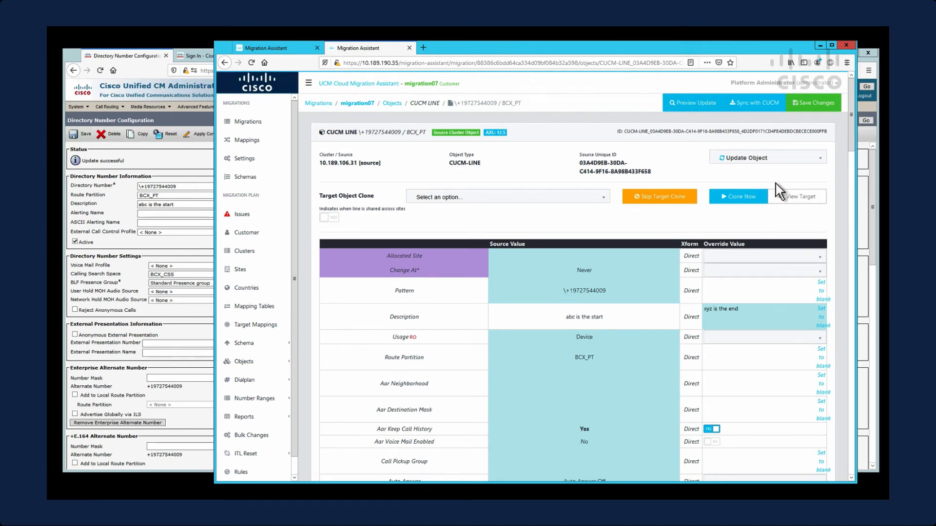
pyautogui.click(701, 102)
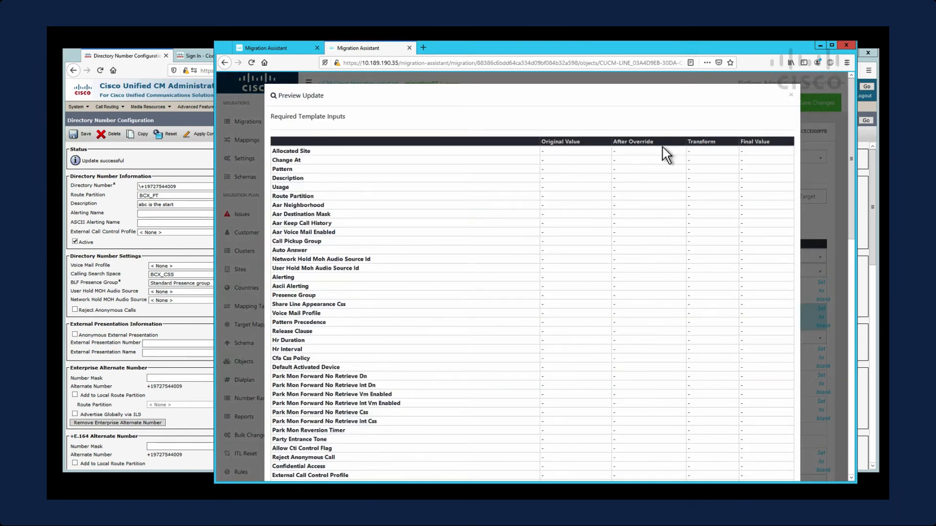
pyautogui.scroll(-10, 665, 166)
pyautogui.scroll(-2, 665, 166)
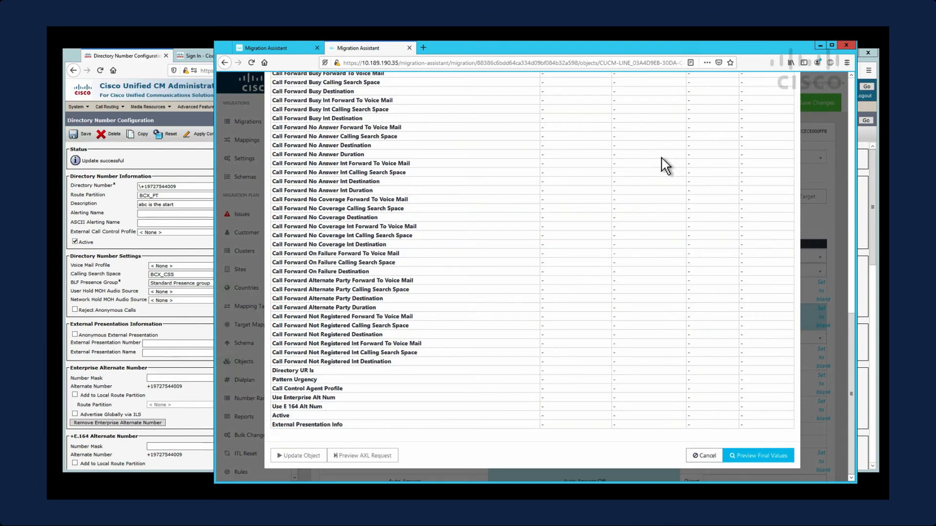
pyautogui.click(761, 457)
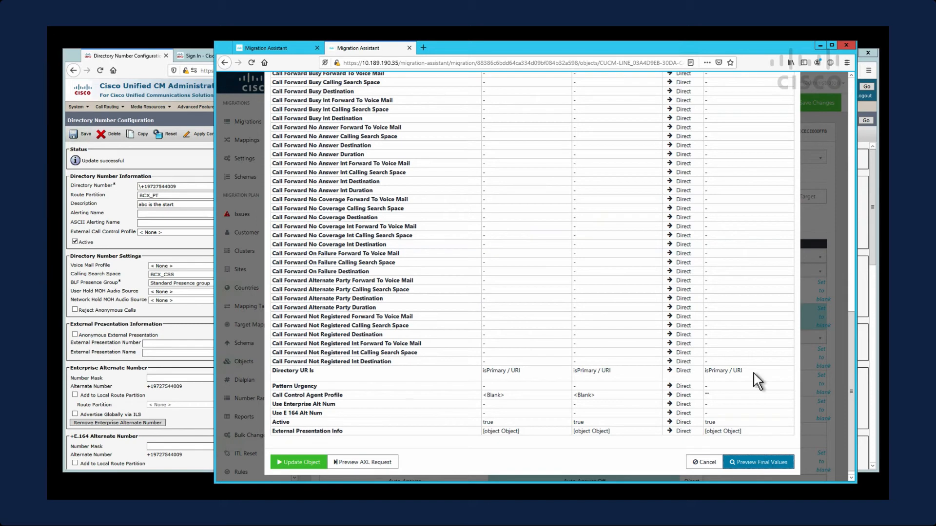
pyautogui.scroll(2, 757, 382)
pyautogui.scroll(10, 758, 382)
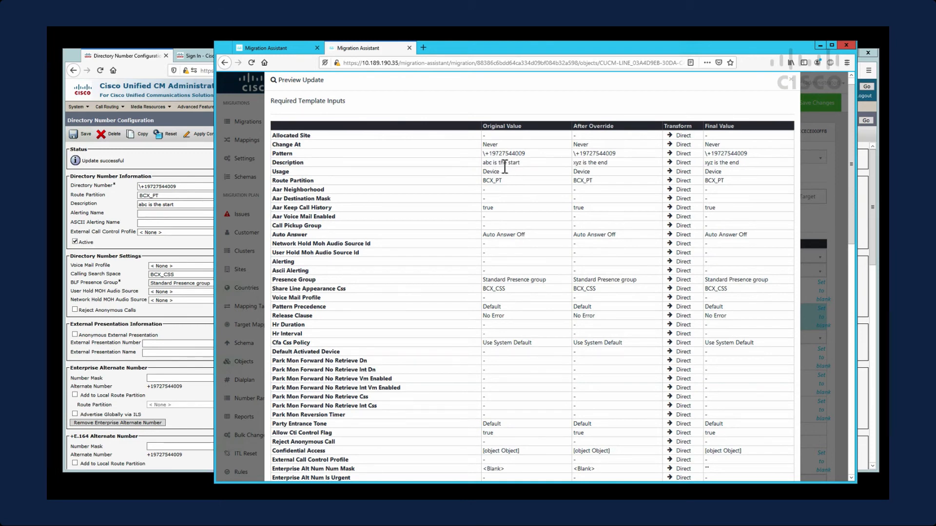
pyautogui.scroll(-15, 721, 170)
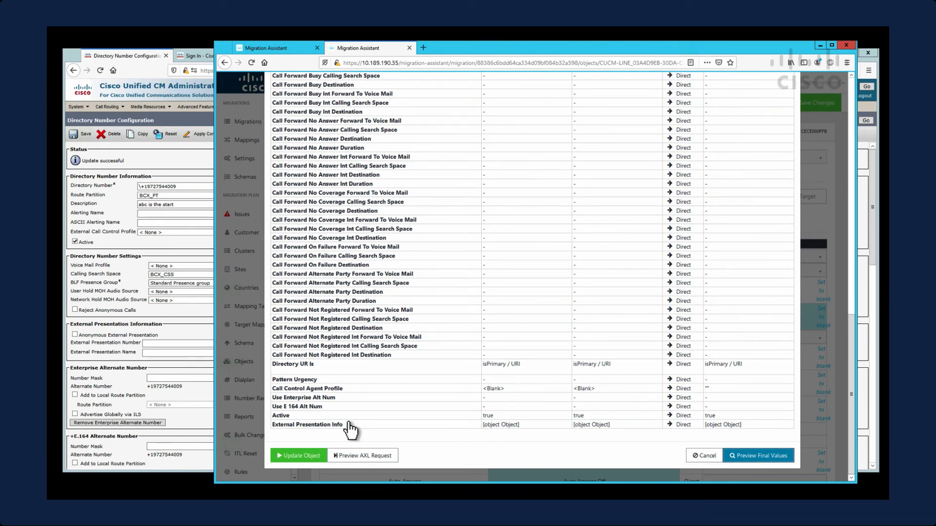
# Preview the AXL request for the line, close it, and run the object update, accepting the system change
pyautogui.click(361, 456)
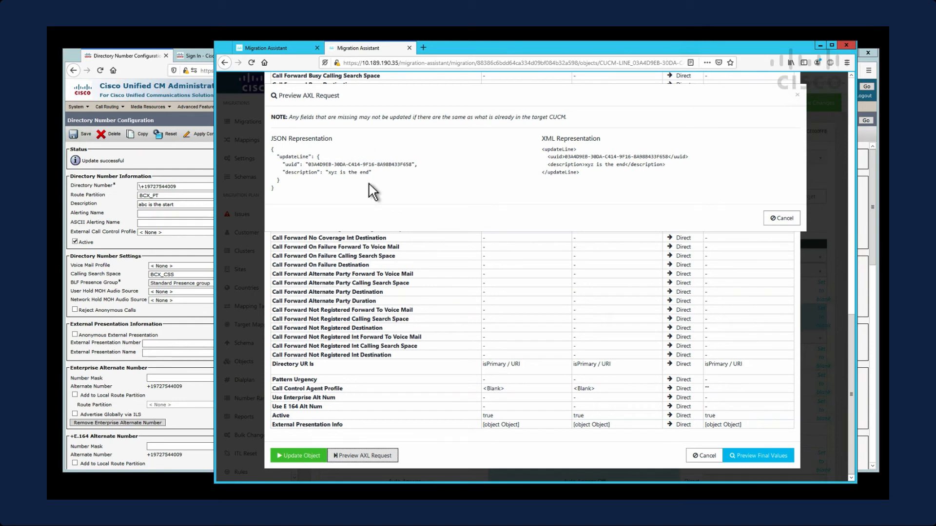
pyautogui.click(788, 218)
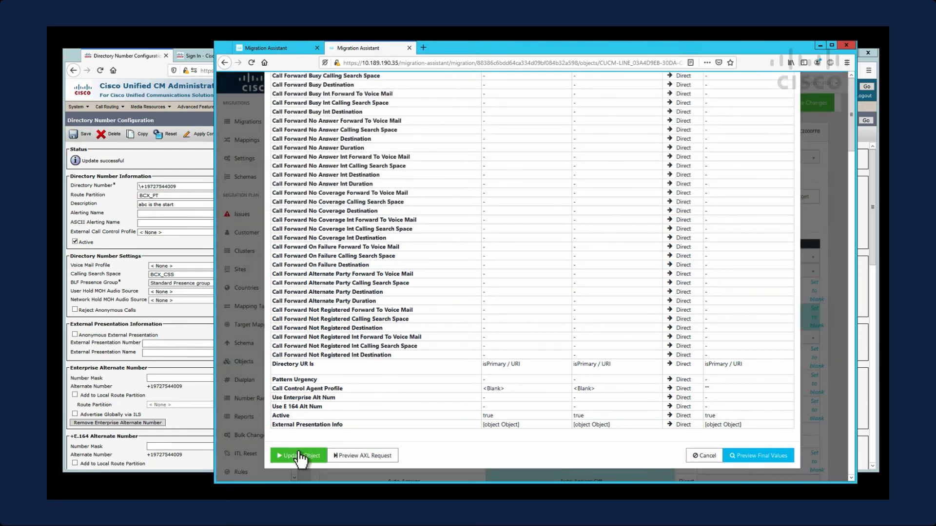
pyautogui.click(296, 456)
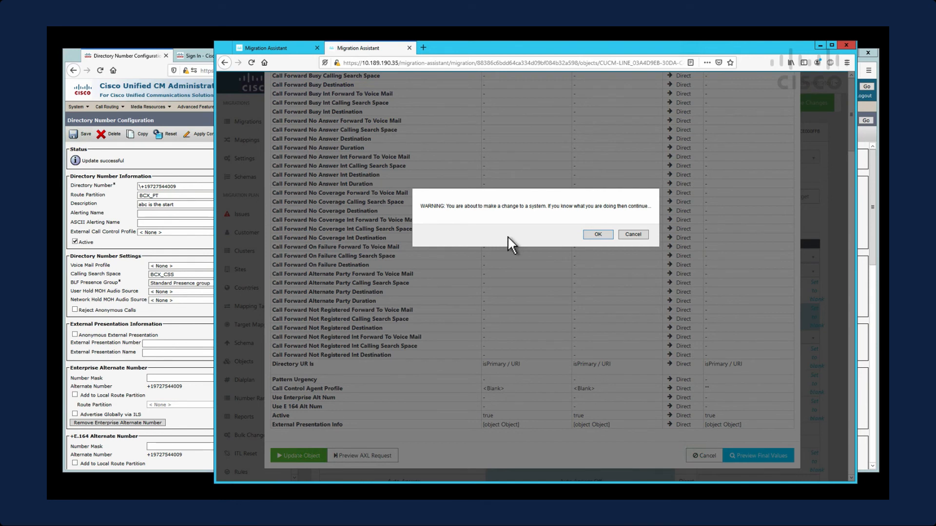
pyautogui.click(598, 235)
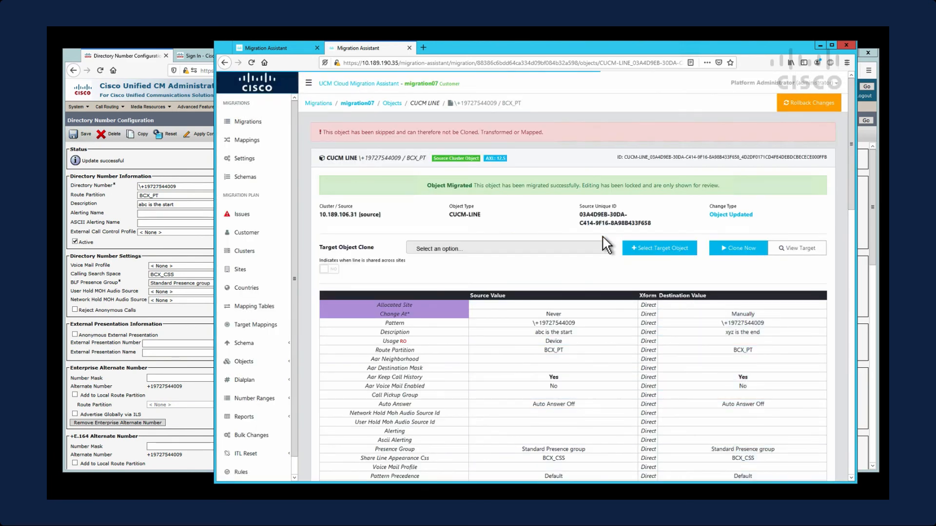
# Check the BCX_PT number's description in the Cisco Unified CM Administration directory number list and return to Migration Assistant
pyautogui.click(73, 57)
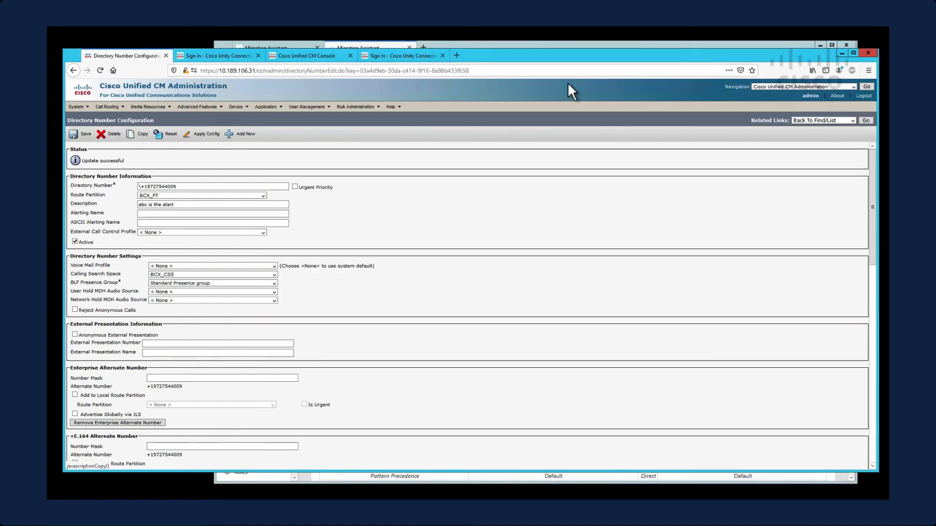
pyautogui.click(867, 122)
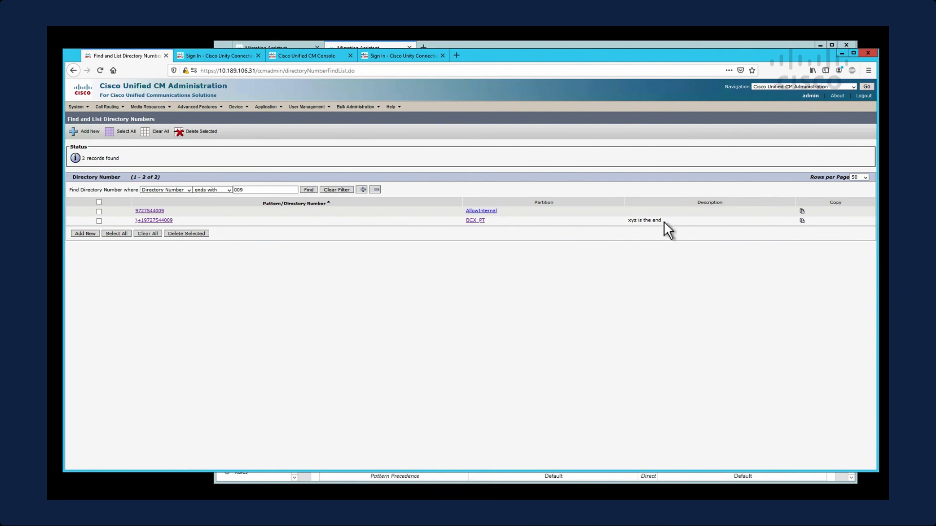
pyautogui.hotkey('alt', 'Tab')
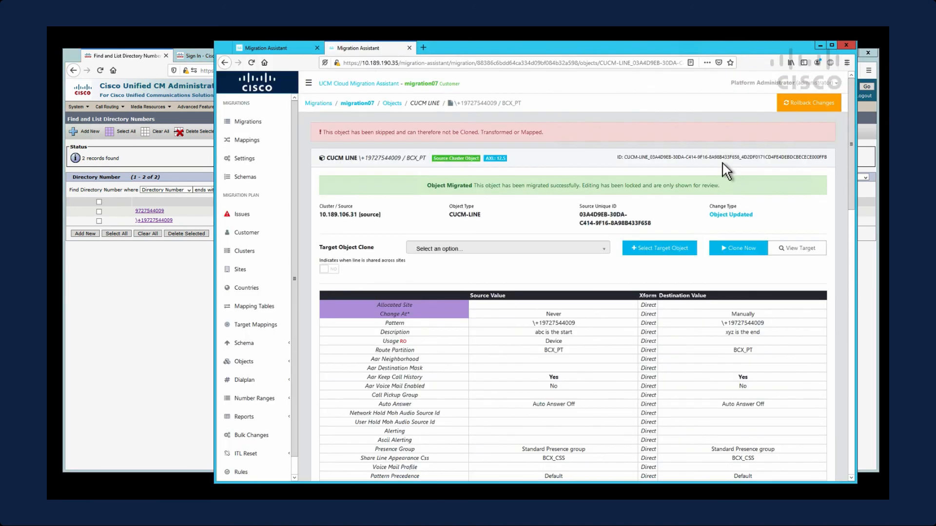